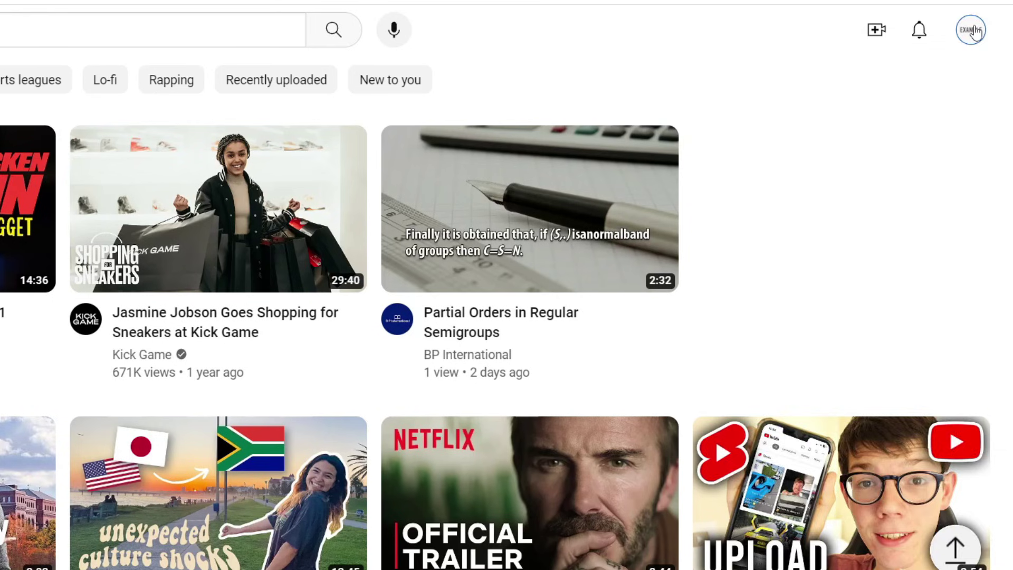
Open YouTube Studio from the profile avatar's account menu
left_click(983, 68)
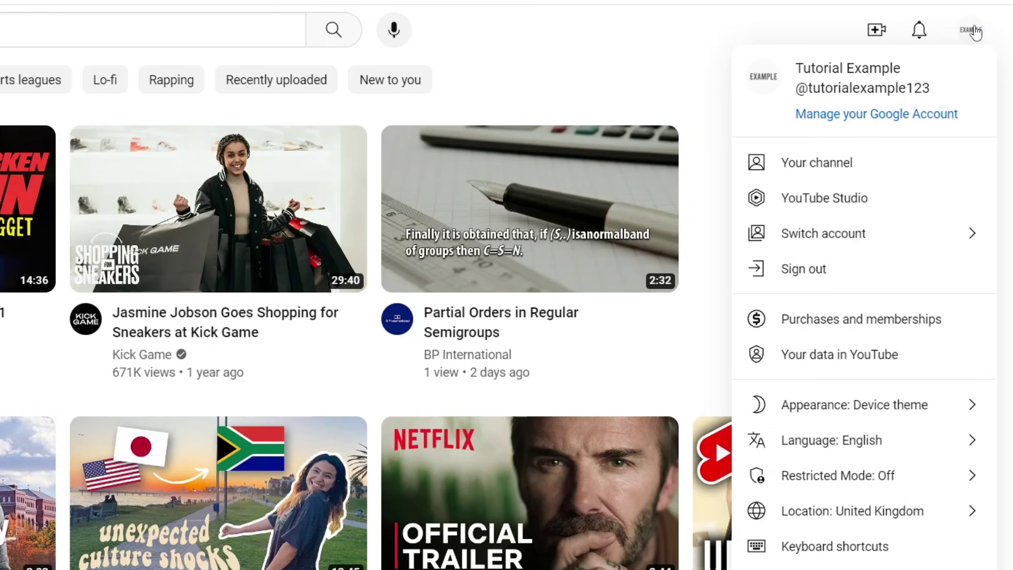
left_click(893, 206)
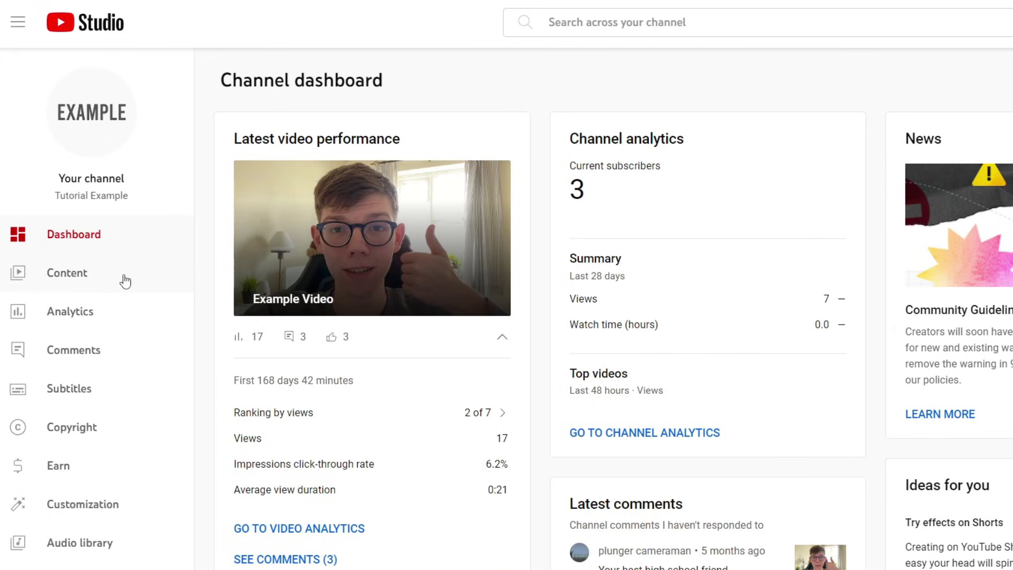
Download Example Video from the Content list's Options menu and check its download progress
left_click(68, 272)
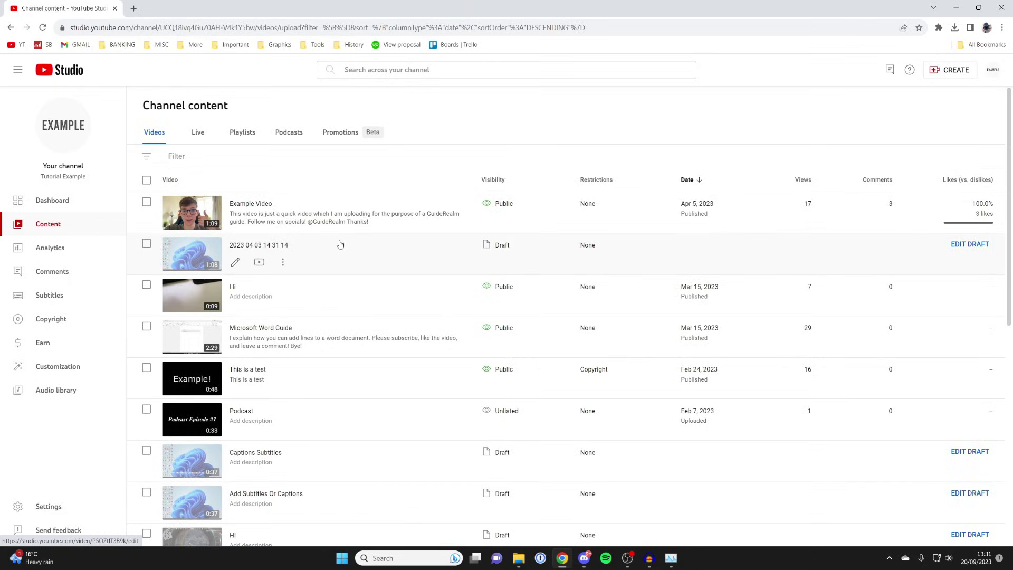
scroll(342, 246, "down", 1)
scroll(341, 246, "up", 1)
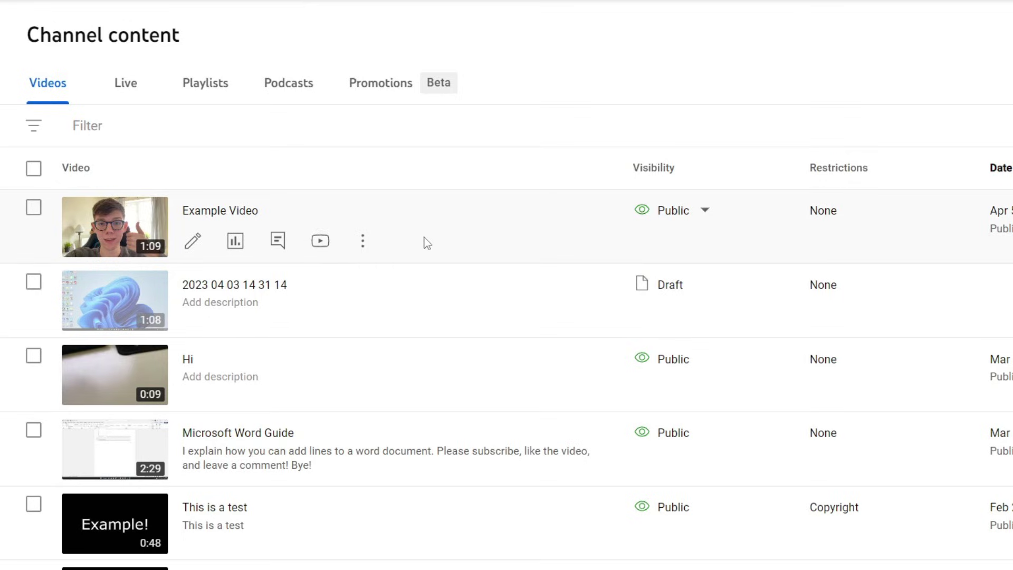
left_click(362, 243)
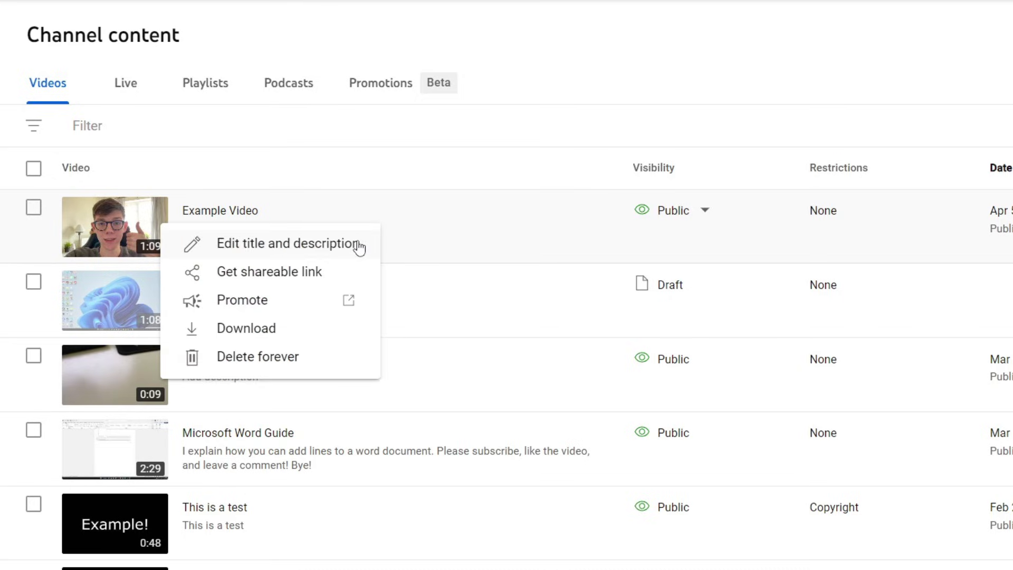
left_click(292, 329)
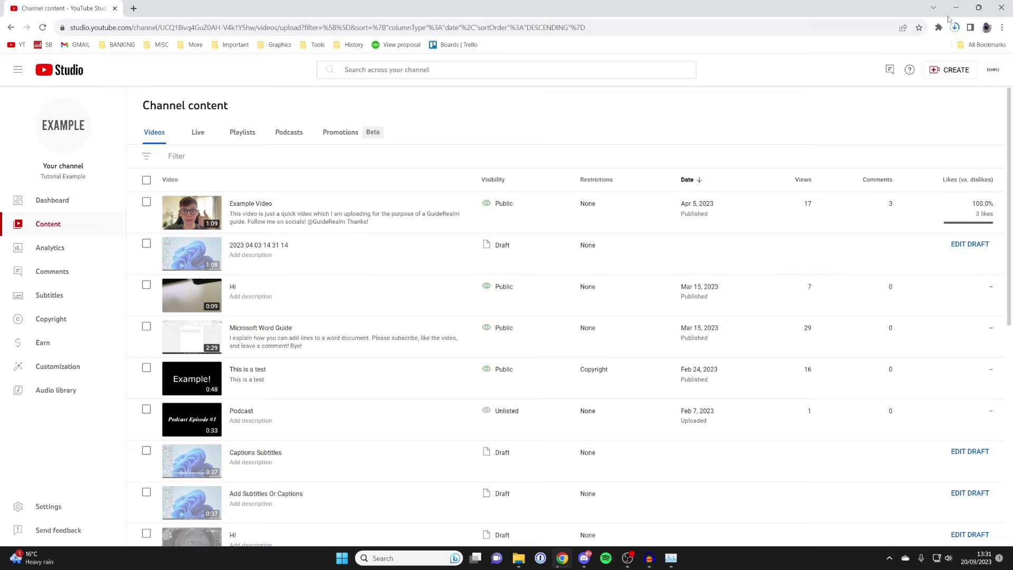
left_click(955, 28)
Go back to the YouTube home feed using the YT bookmark
left_click(16, 44)
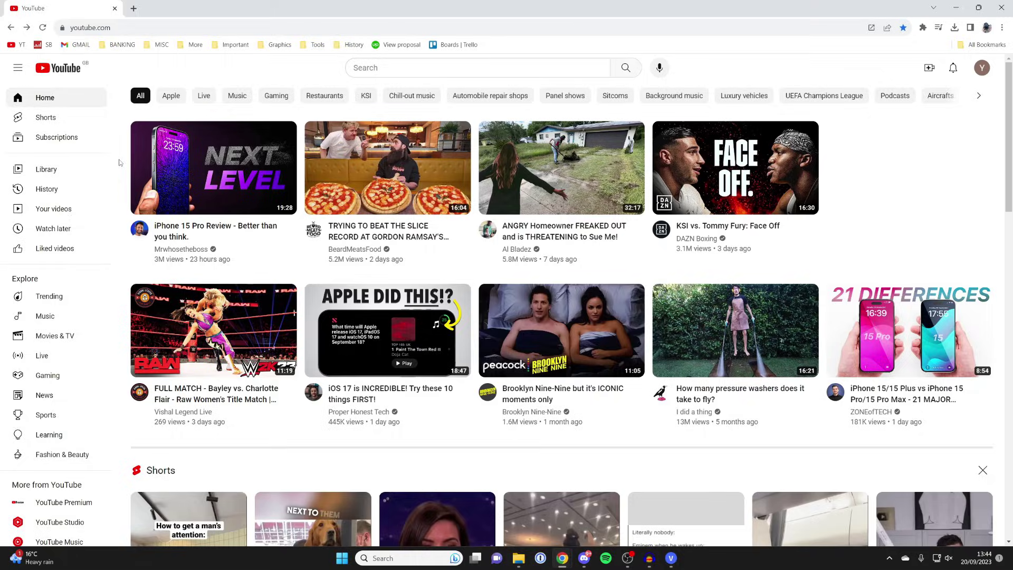
Open the iPhone 15 Pro Review video and try its Download button
left_click(159, 167)
scroll(316, 227, "down", 2)
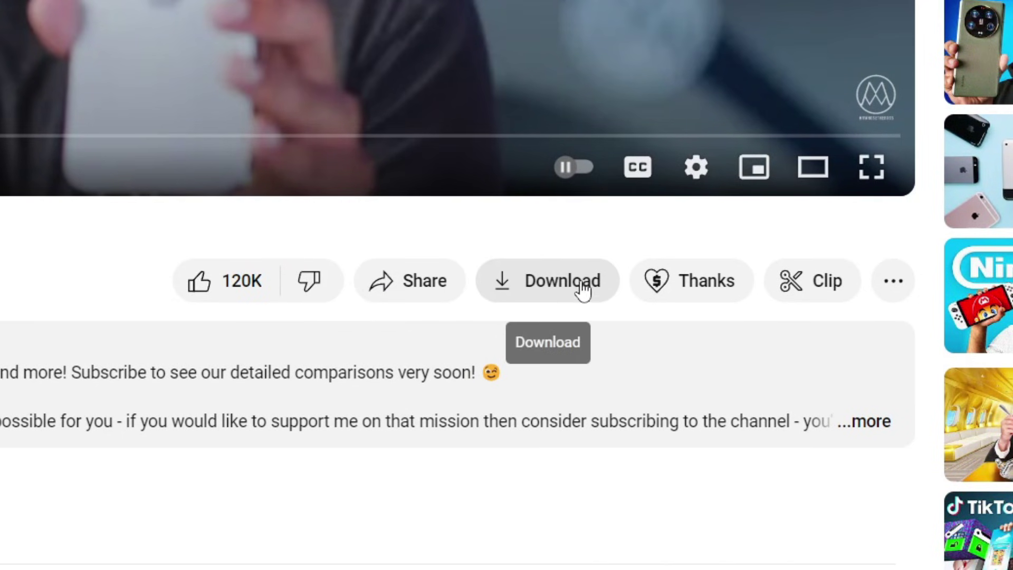
left_click(582, 295)
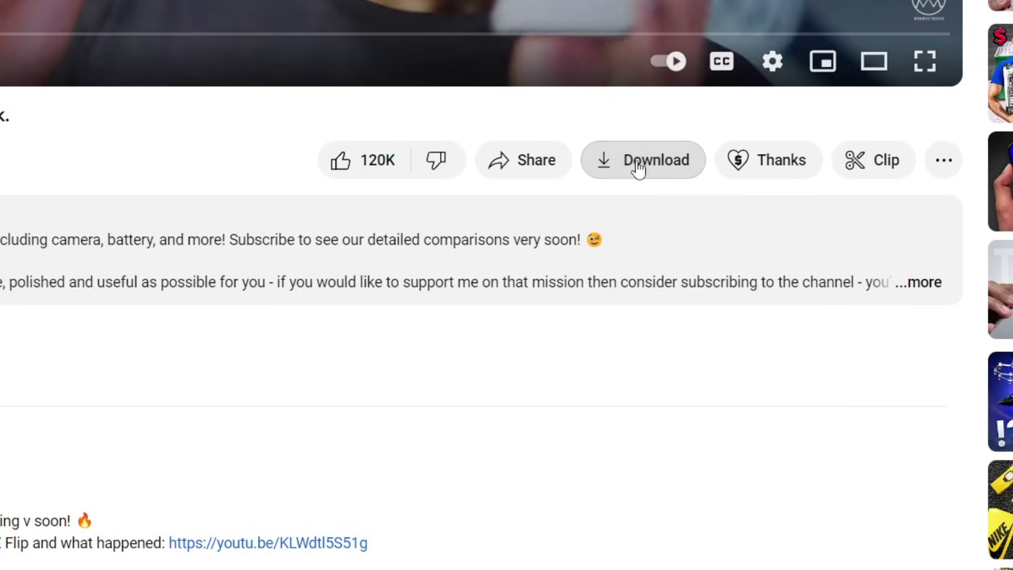
Start the offline download of the iPhone 15 Pro Review video
left_click(563, 247)
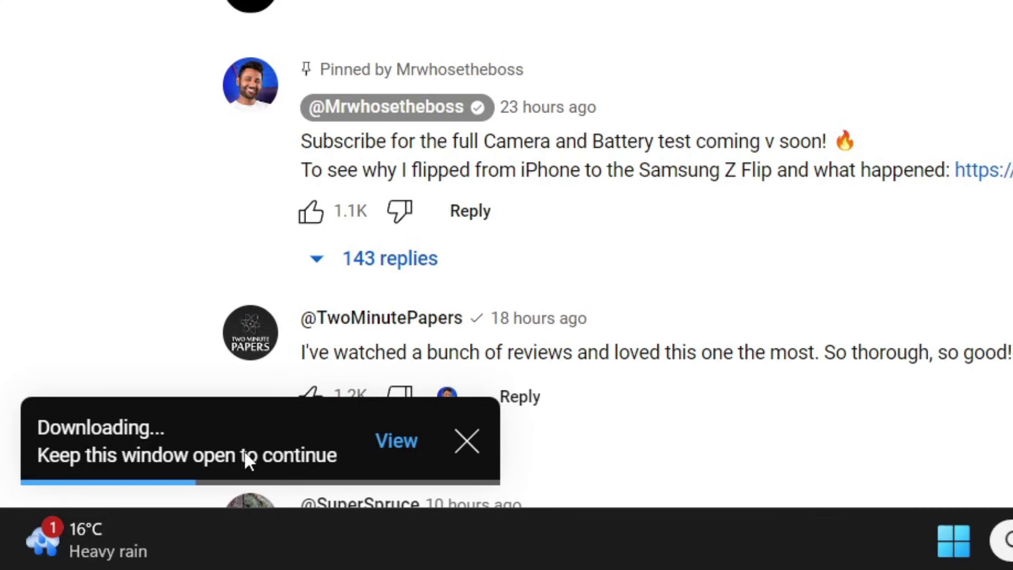
Open the Downloads page from the Downloading notice to follow the iPhone 15 Pro Review download
left_click(408, 445)
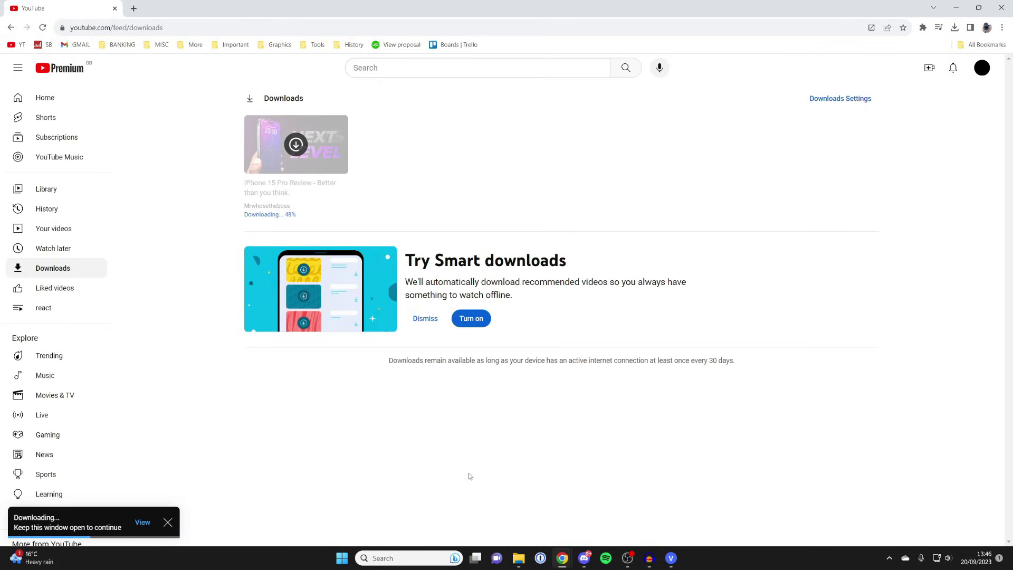